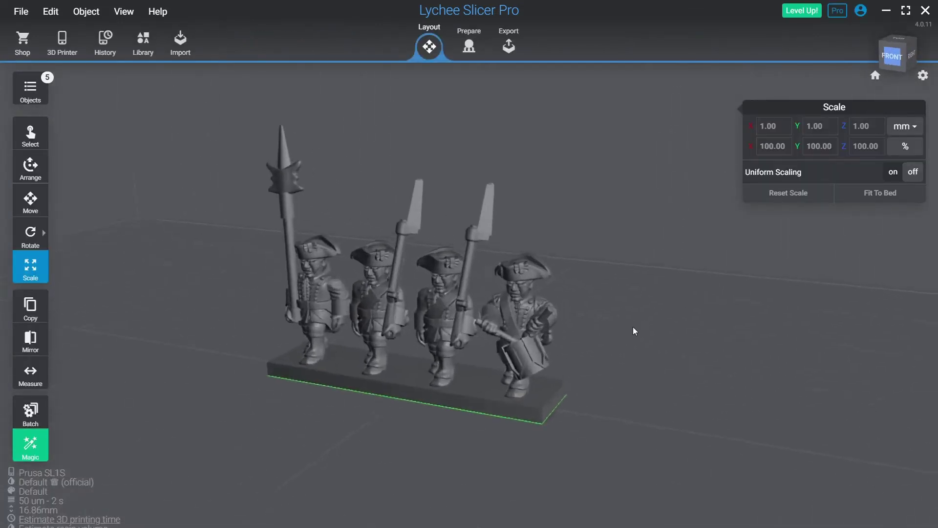
- Select the drummer, pole-bearer, soldiers and base in turn to inspect each one
left_click(550, 320)
left_click(321, 300)
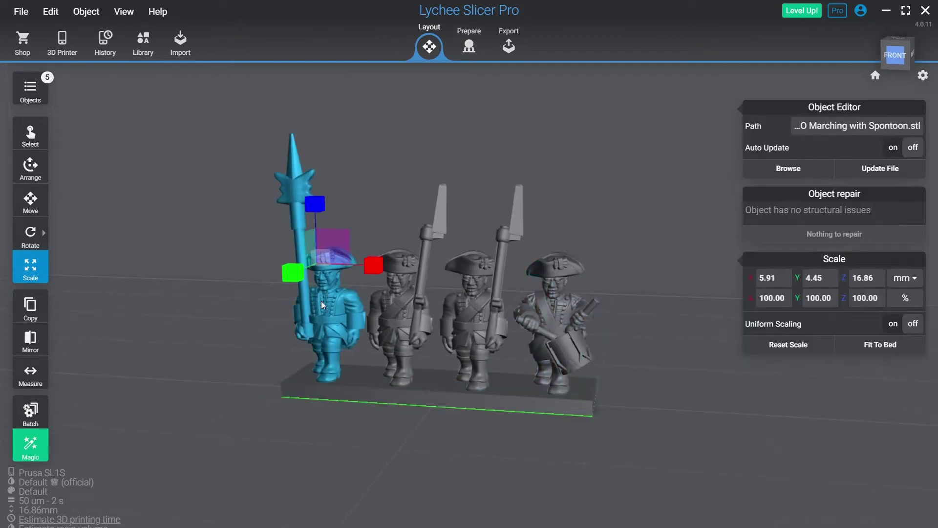
left_click(452, 411)
left_click_drag(453, 414, 534, 436)
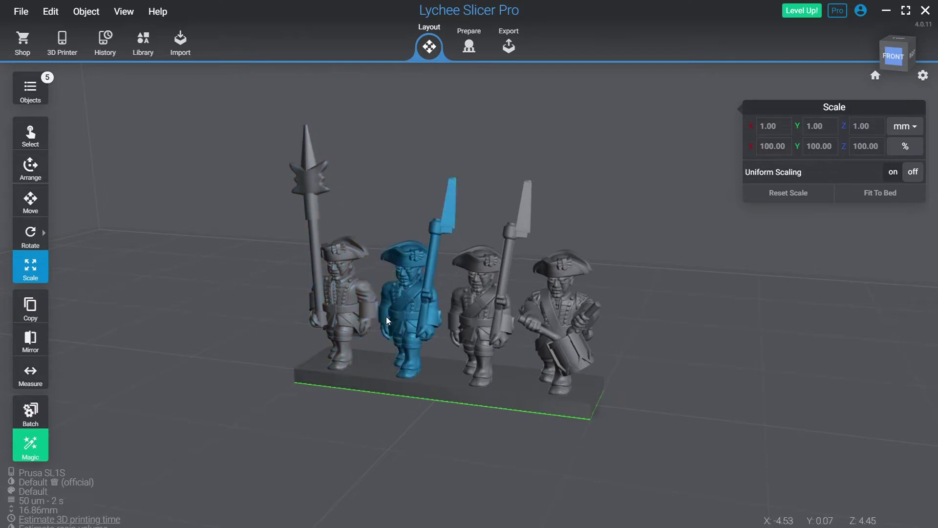
left_click(411, 317)
left_click(456, 323)
left_click(585, 333)
left_click(354, 321)
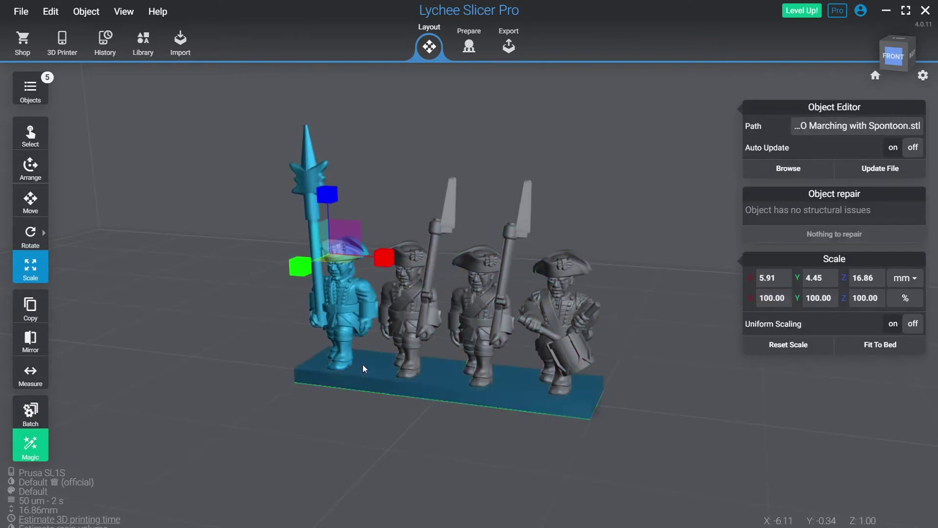
left_click(363, 367)
left_click(387, 454)
- Check each figure again from above, then select the rectangular base with the Move tool
left_click(345, 325)
left_click(413, 317)
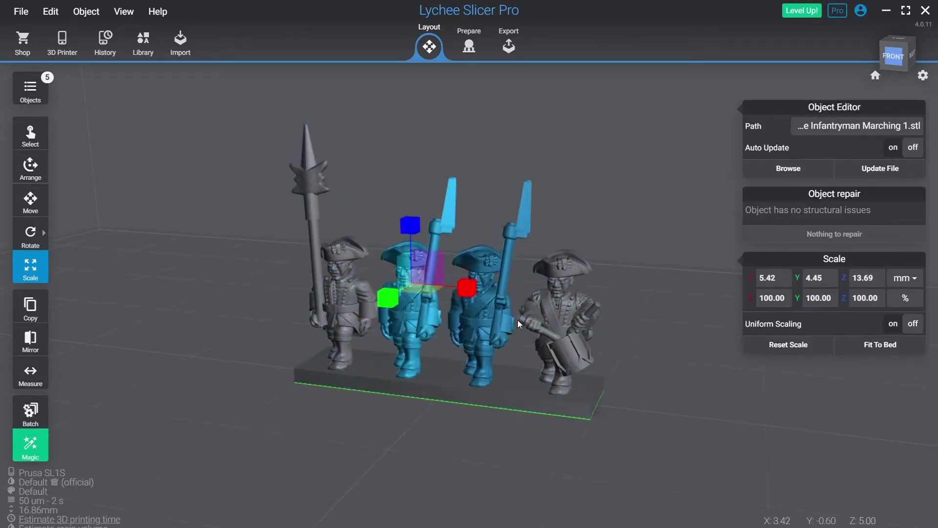
left_click(511, 320)
left_click(540, 321)
left_click(422, 460)
left_click_drag(422, 460, 438, 429)
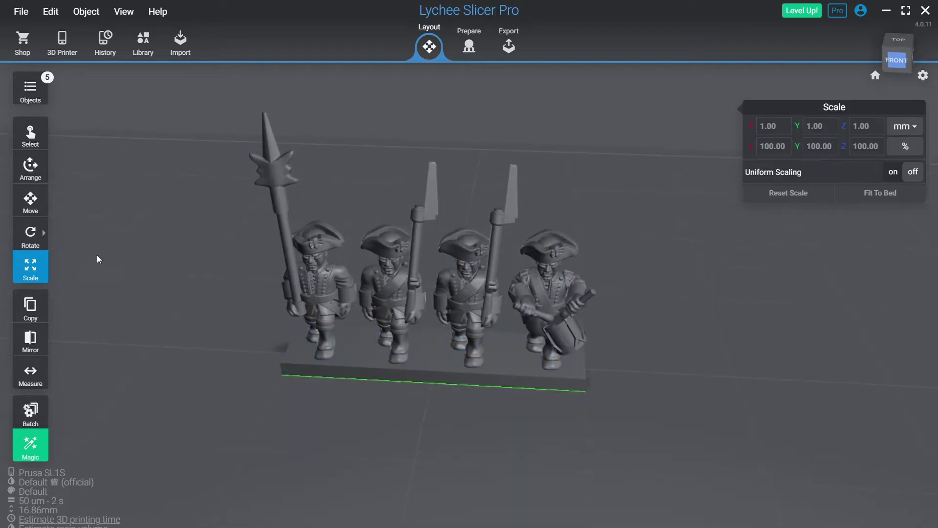
left_click(38, 208)
left_click(424, 346)
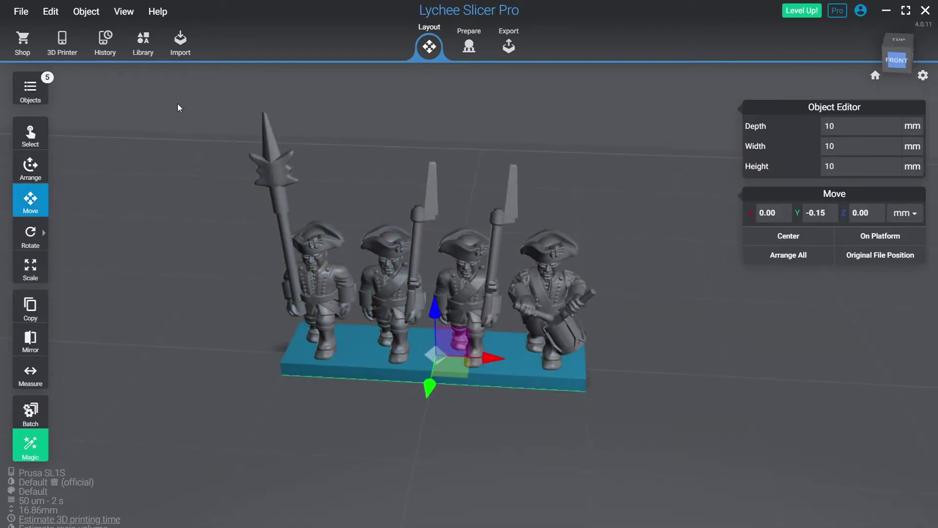
- Reselect the base and view its scale: 20 × 5 × 1 mm, uniform scaling off
left_click(142, 41)
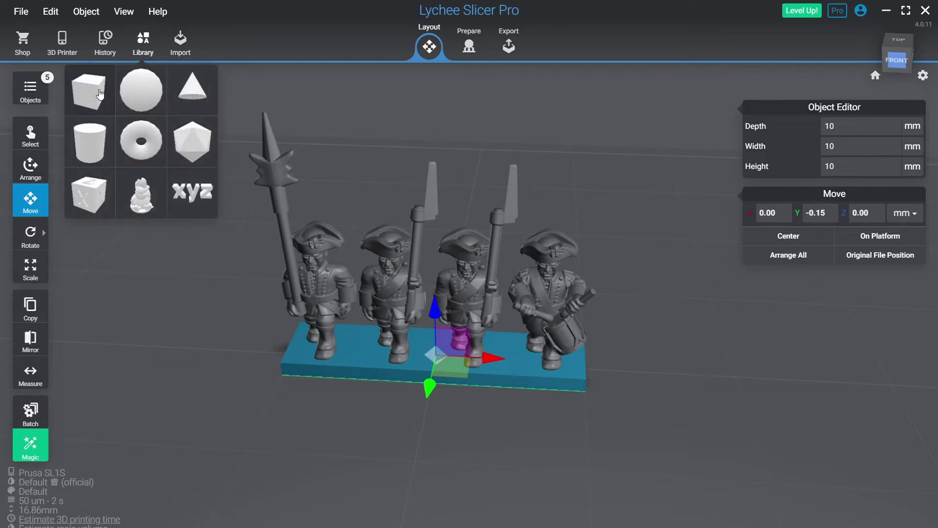
left_click(317, 148)
left_click(374, 354)
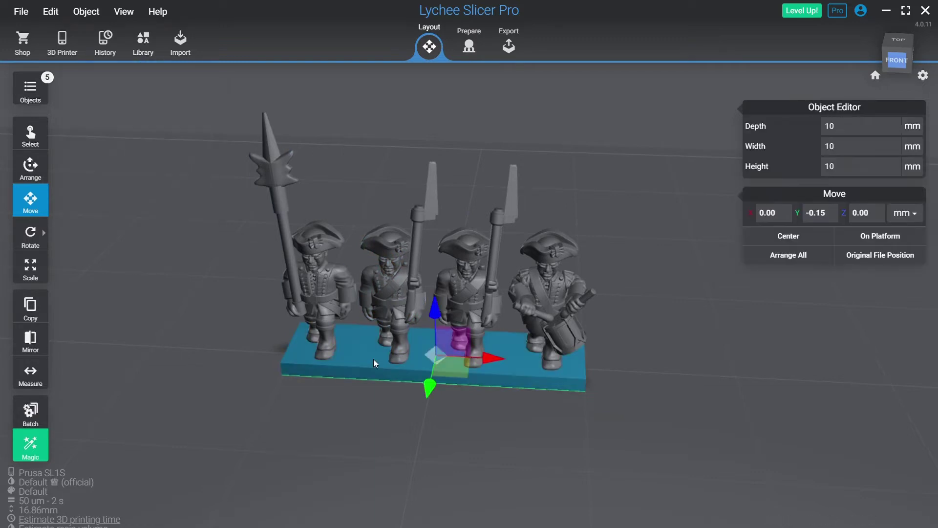
left_click(36, 268)
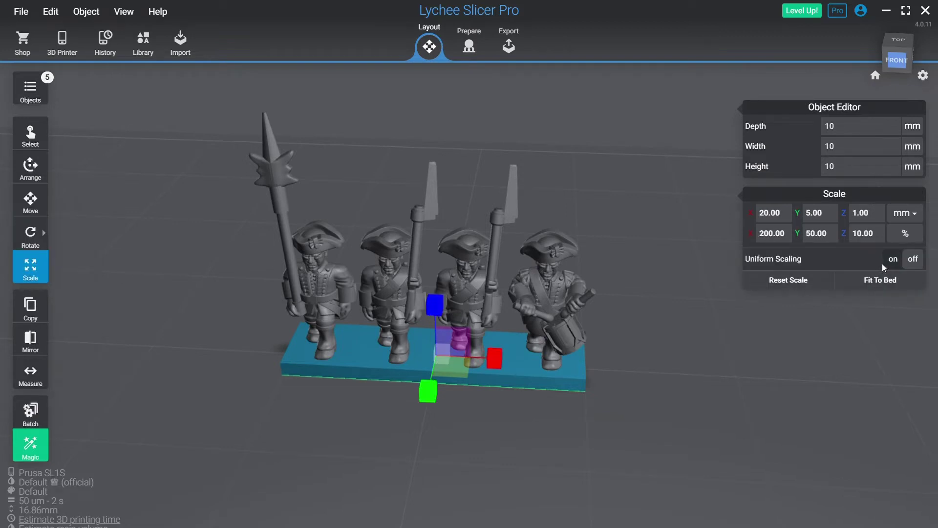
left_click(898, 267)
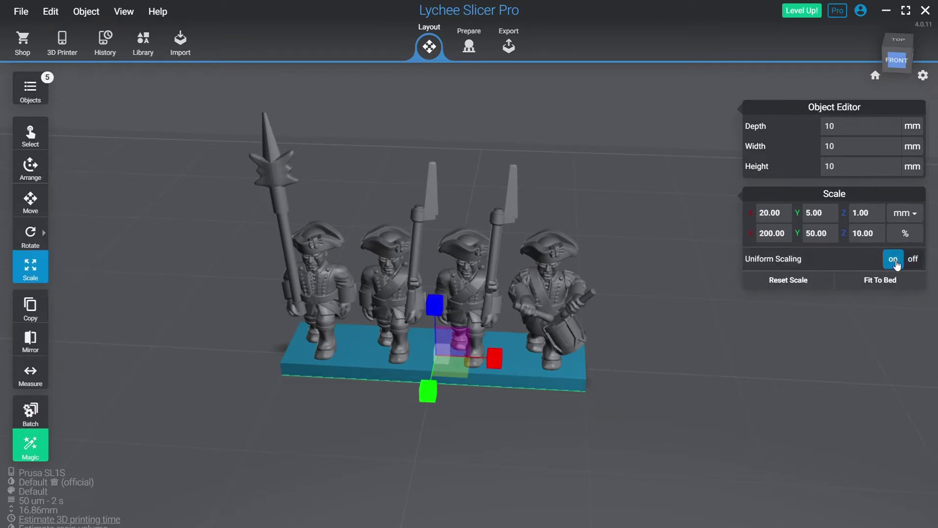
left_click(913, 261)
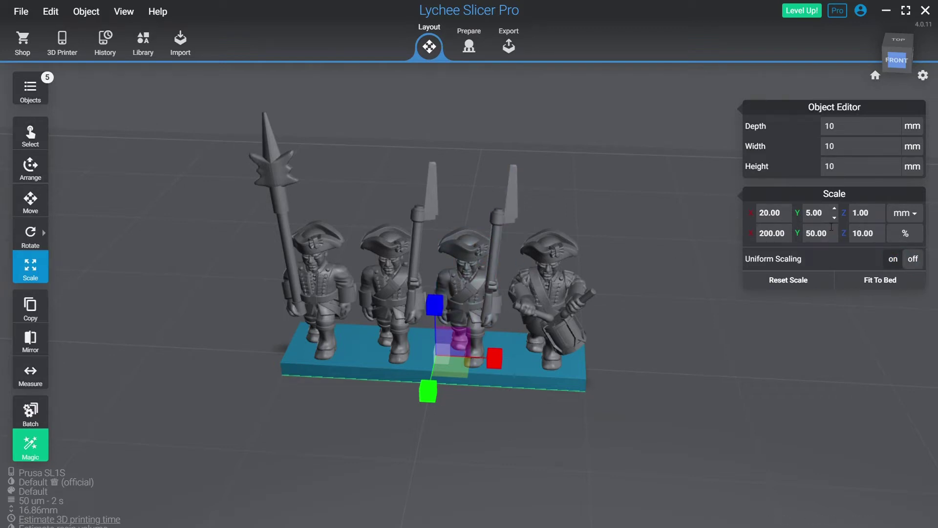
left_click_drag(553, 216, 581, 212)
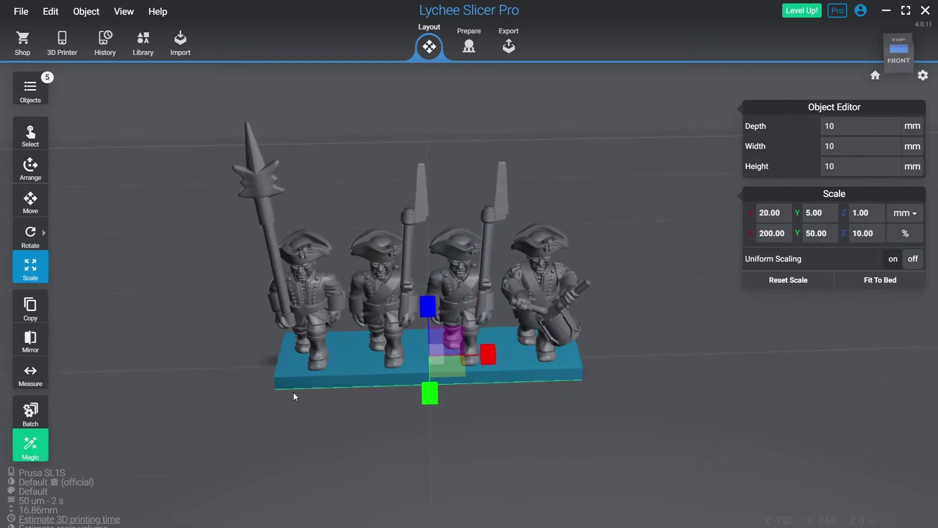
left_click_drag(288, 389, 546, 336)
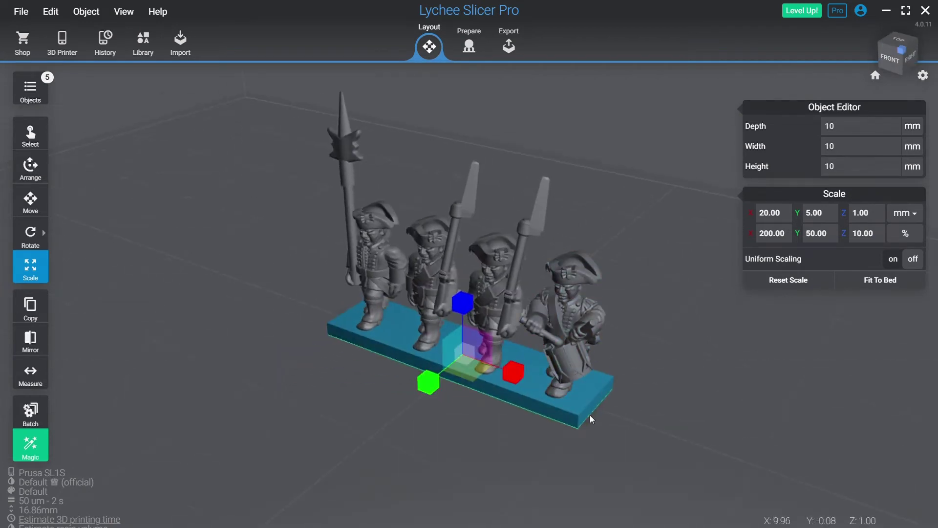
left_click_drag(590, 414, 606, 385)
left_click_drag(536, 400, 126, 257)
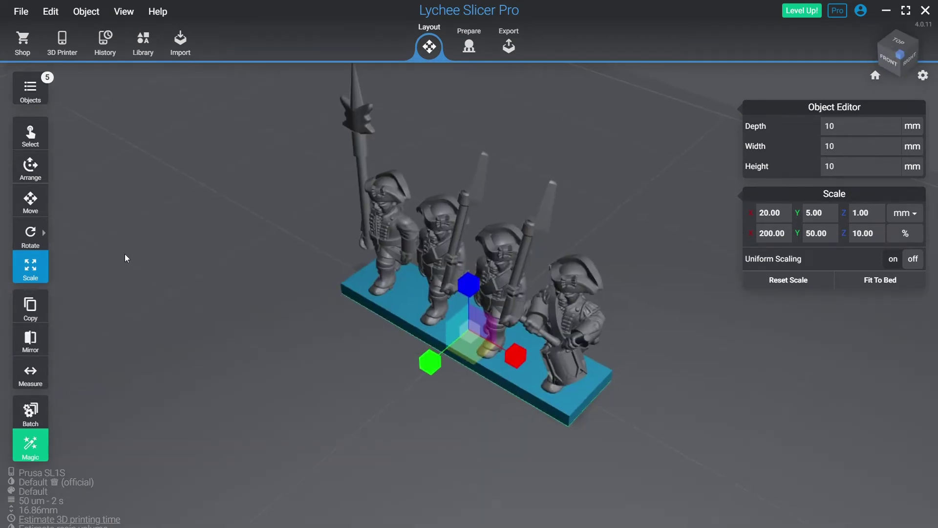
left_click(30, 199)
left_click_drag(433, 358, 485, 325)
left_click(345, 412)
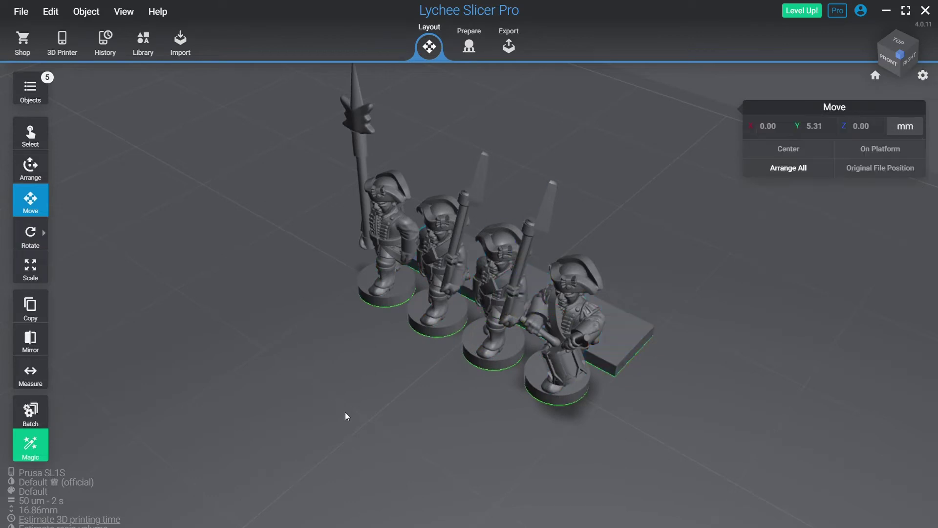
left_click_drag(345, 412, 409, 352)
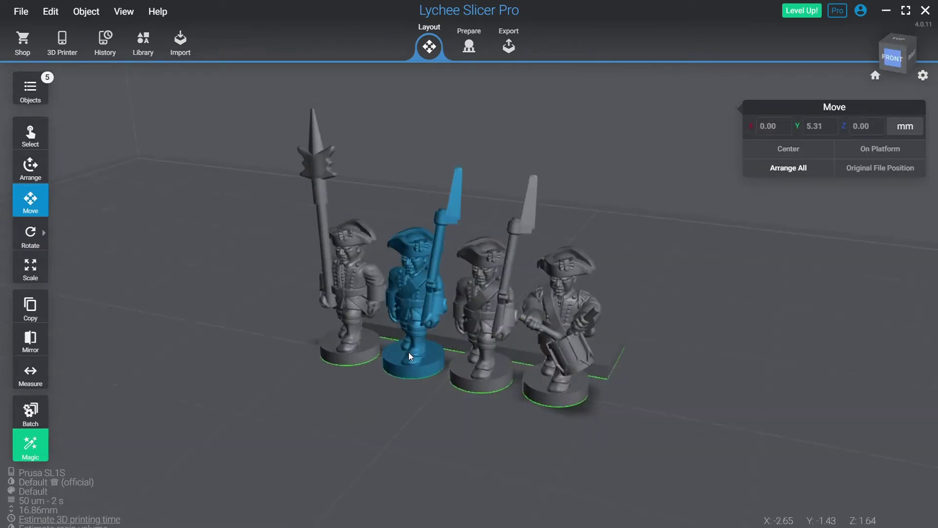
left_click(626, 403)
left_click_drag(395, 379, 455, 359)
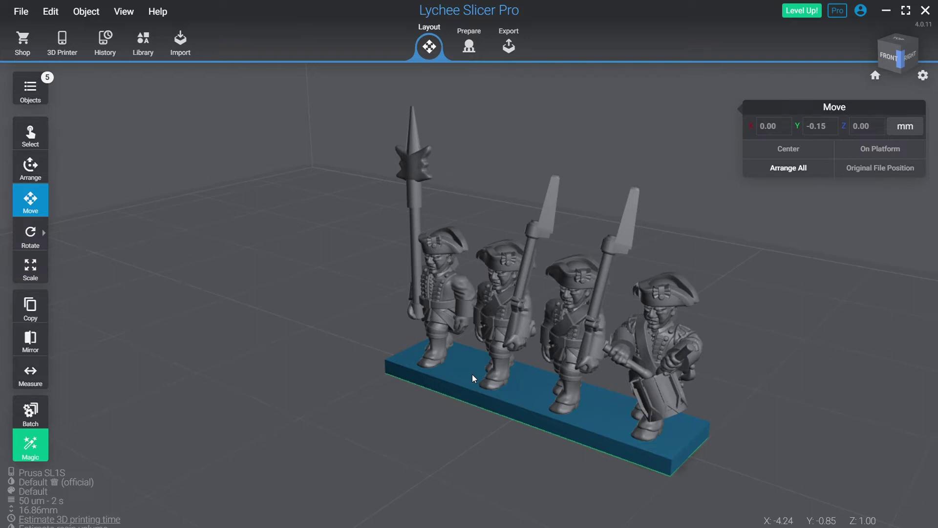
left_click_drag(472, 374, 359, 415)
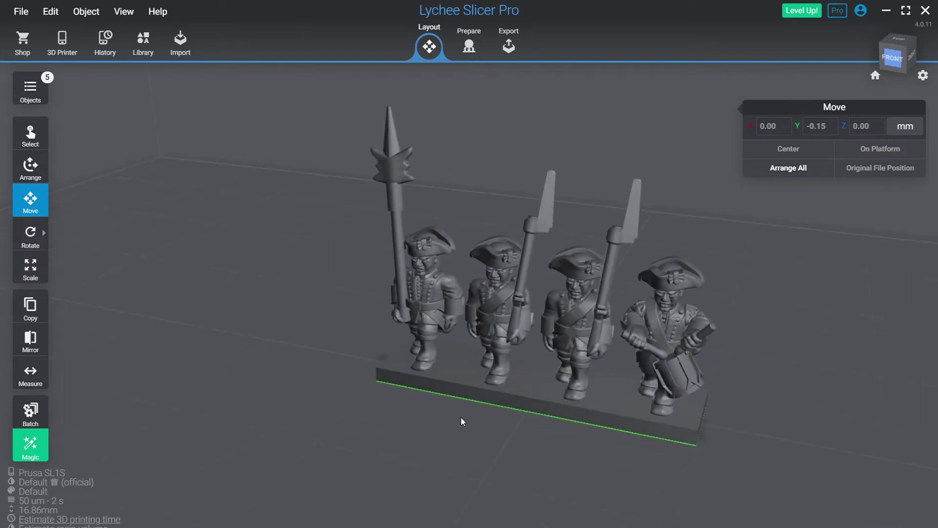
left_click_drag(509, 404, 426, 421)
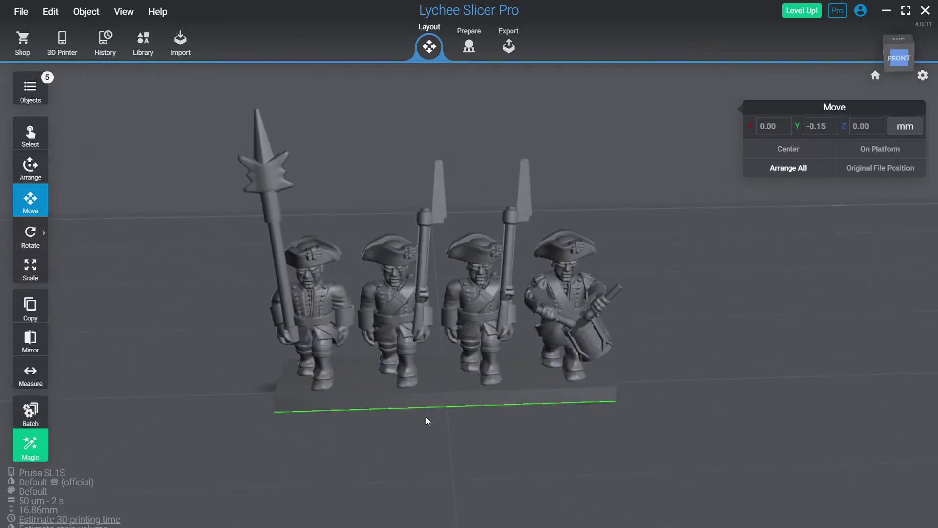
left_click_drag(426, 422, 303, 308)
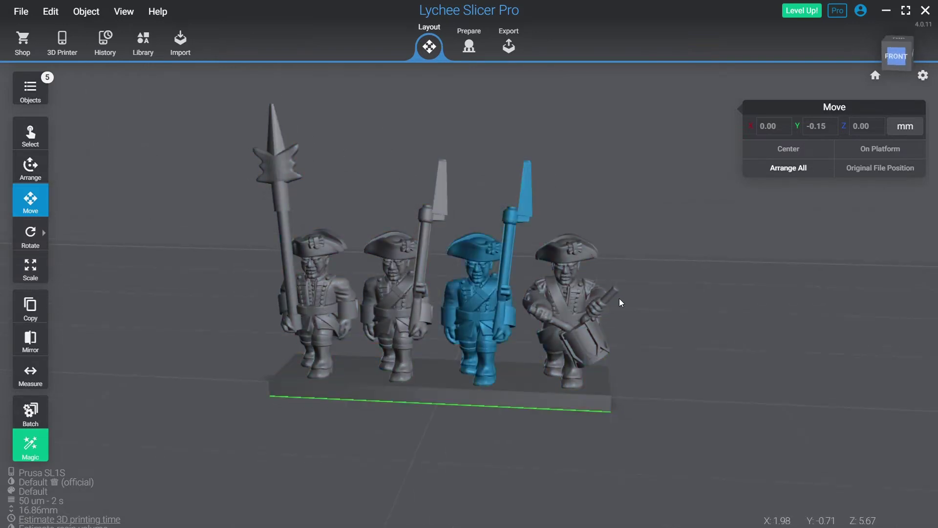
left_click_drag(620, 298, 597, 307)
left_click_drag(288, 335, 388, 390)
- Enlarge the base's Y dimension in the Scale panel to make a much deeper plate
left_click(388, 390)
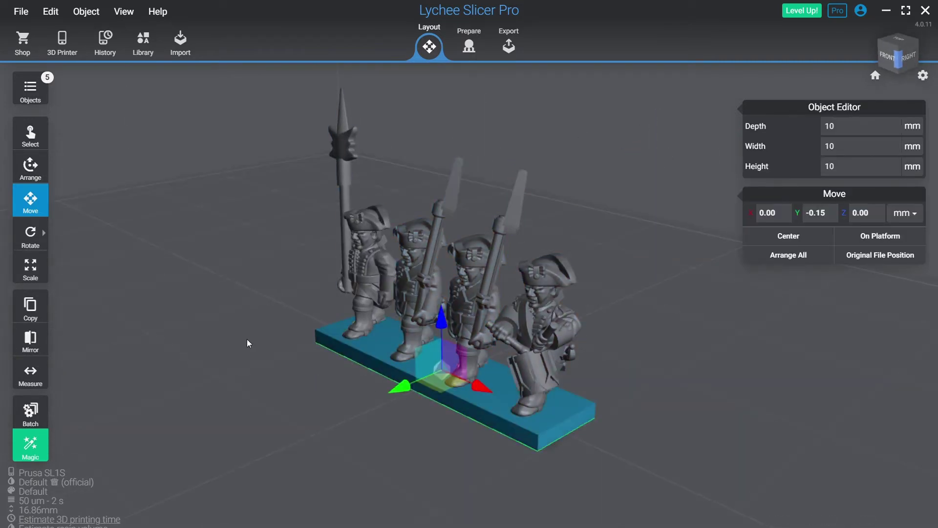
left_click(37, 271)
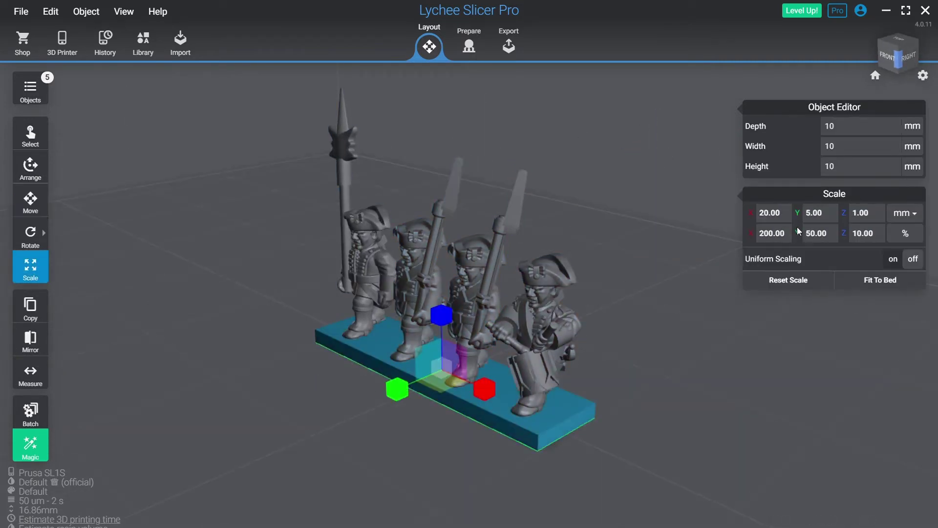
left_click(817, 215)
type("10")
left_click(596, 254)
- Inspect the deeper base, check its rotation options, and select the row of figures
left_click_drag(596, 253, 415, 365)
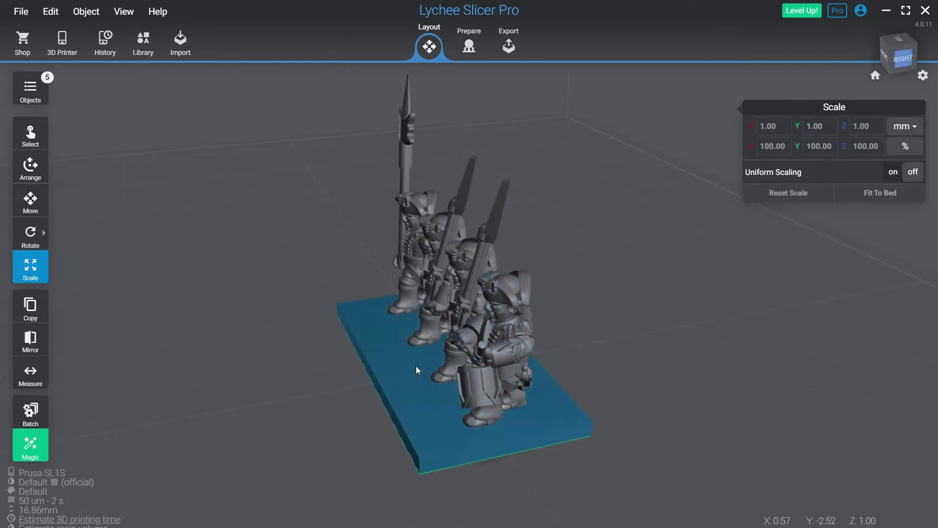
left_click(416, 366)
left_click(43, 232)
left_click(398, 248)
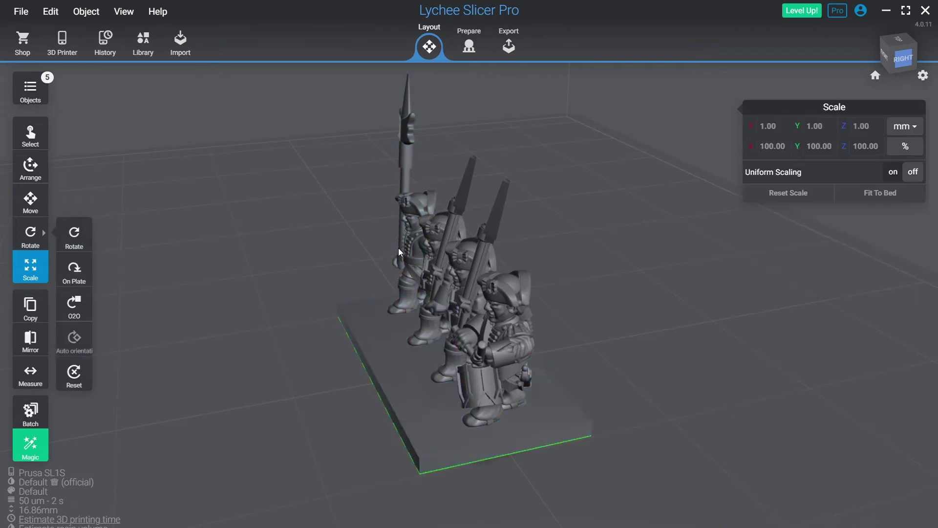
left_click(400, 250)
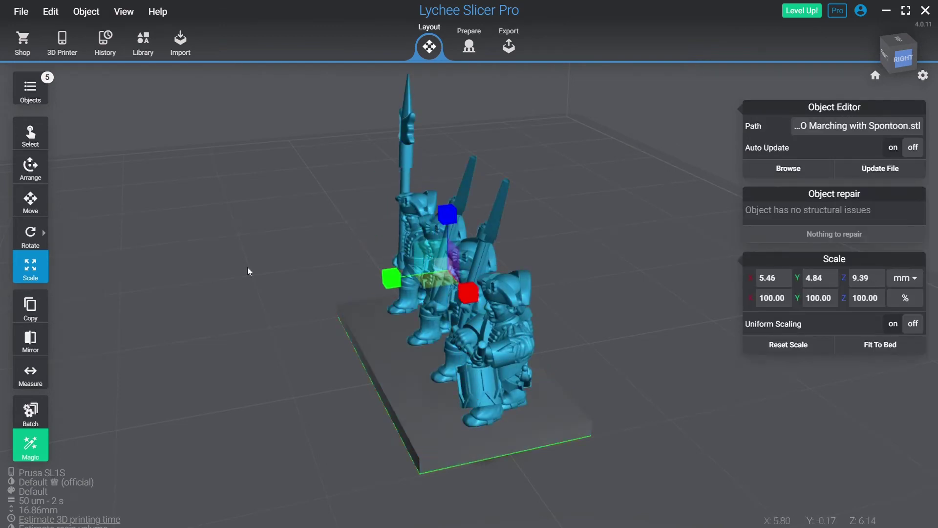
- Move the four figures to Y -2.76 mm, then select the two middle figures
left_click(30, 199)
left_click_drag(156, 233, 661, 277)
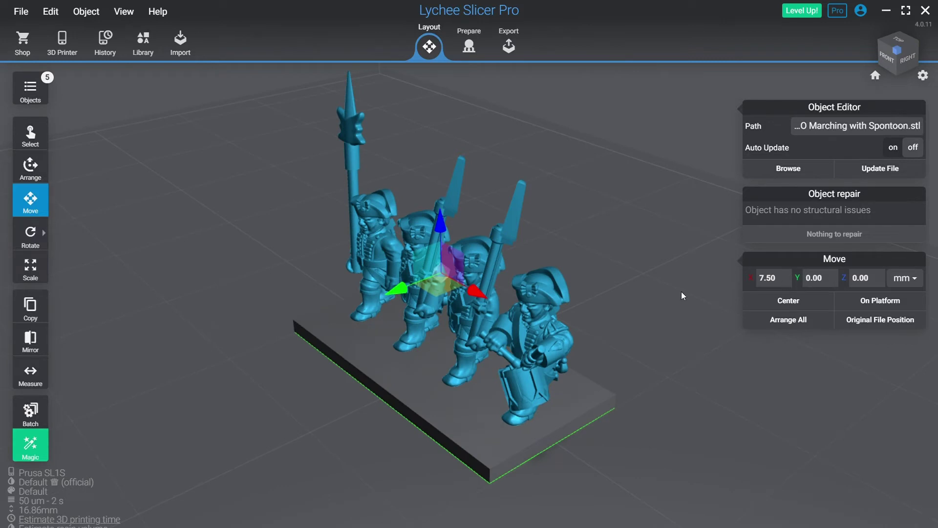
left_click_drag(292, 300, 413, 294)
left_click_drag(289, 291, 509, 192)
left_click(415, 257)
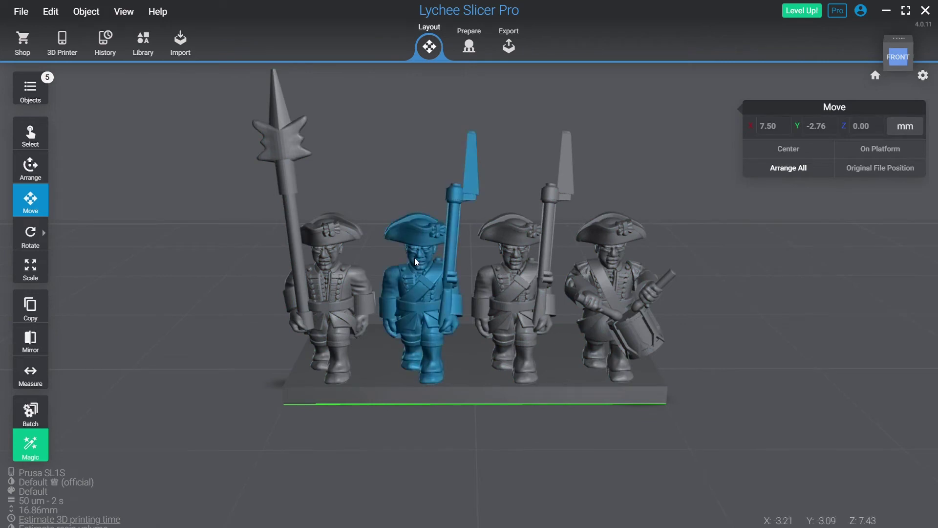
left_click(529, 308, "ctrl")
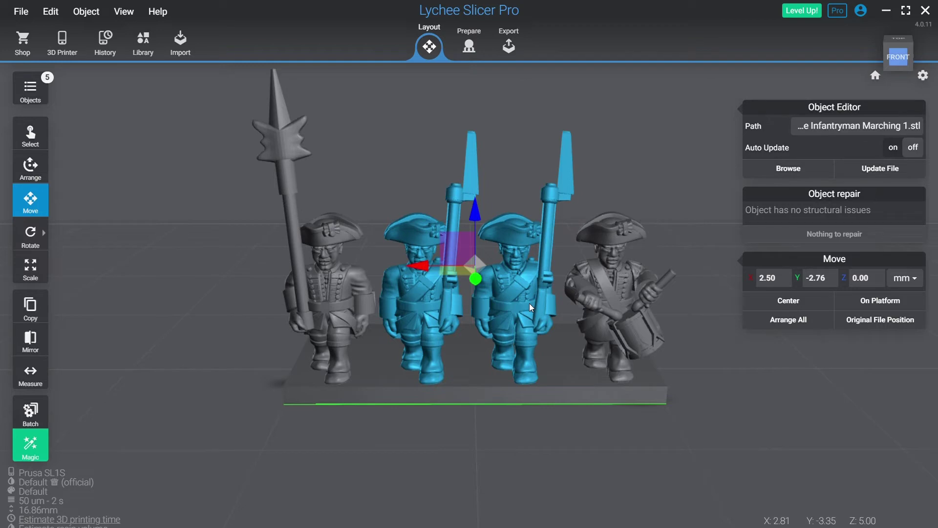
- Duplicate the two middle infantrymen, set the copies back at Y 2.64 mm, and duplicate that pair
key("ctrl+d")
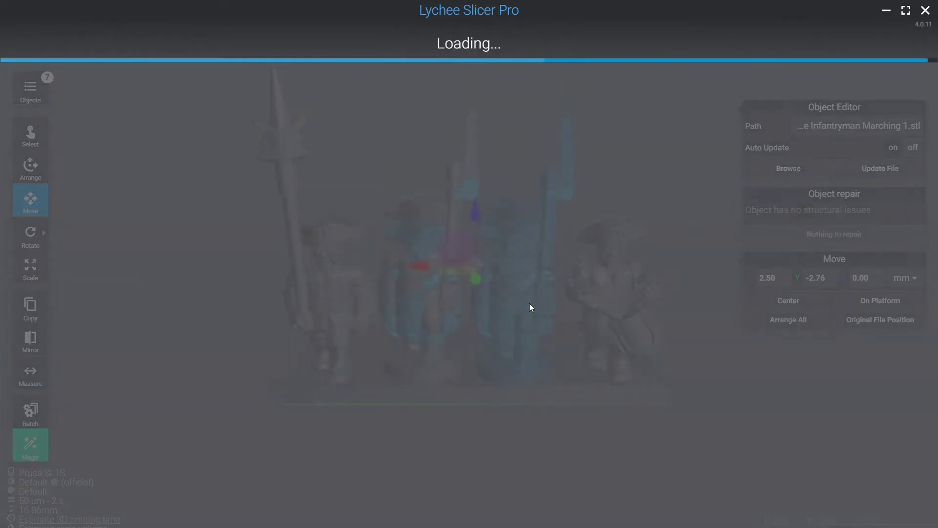
right_click_drag(512, 242, 390, 260)
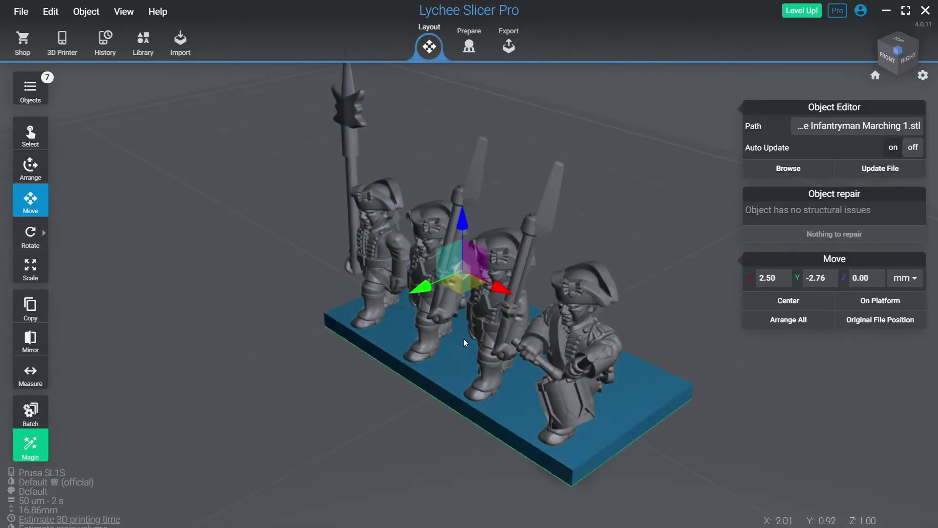
left_click_drag(426, 288, 570, 285)
right_click_drag(570, 285, 509, 298)
left_click_drag(545, 291, 570, 304)
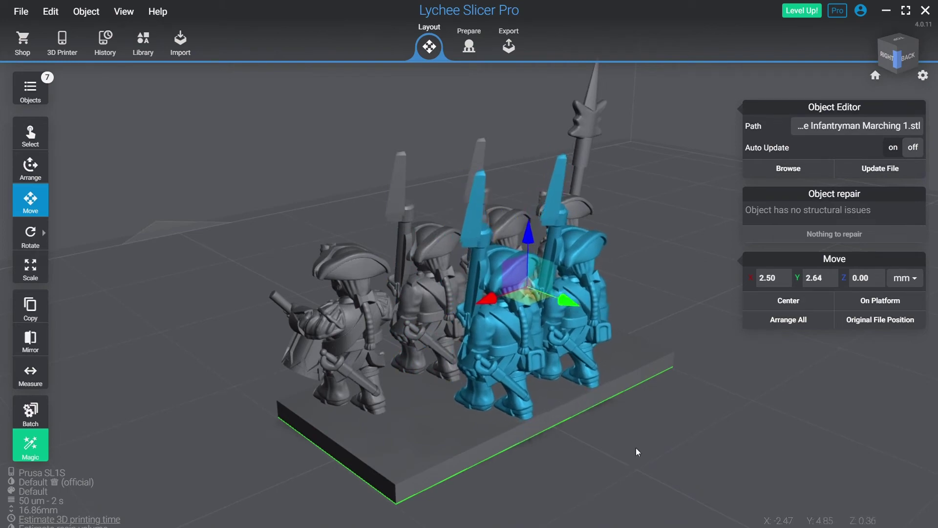
left_click_drag(637, 447, 547, 446)
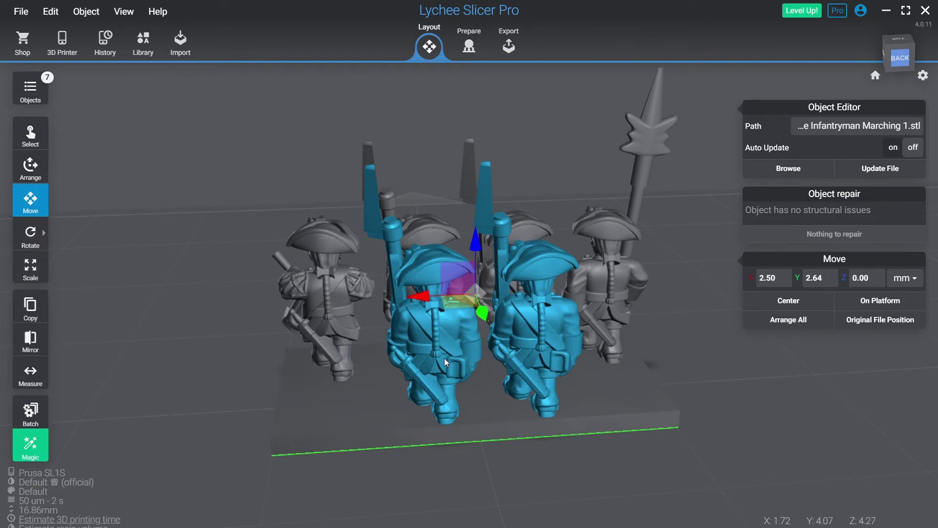
key("ctrl+d")
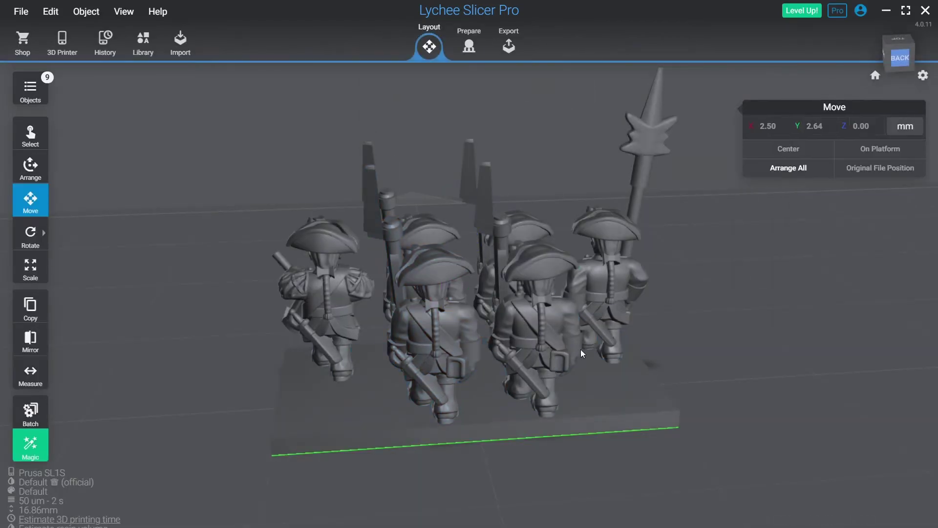
- Place the first new rear-rank copy at X -7.50 mm
left_click(581, 349)
left_click(770, 278)
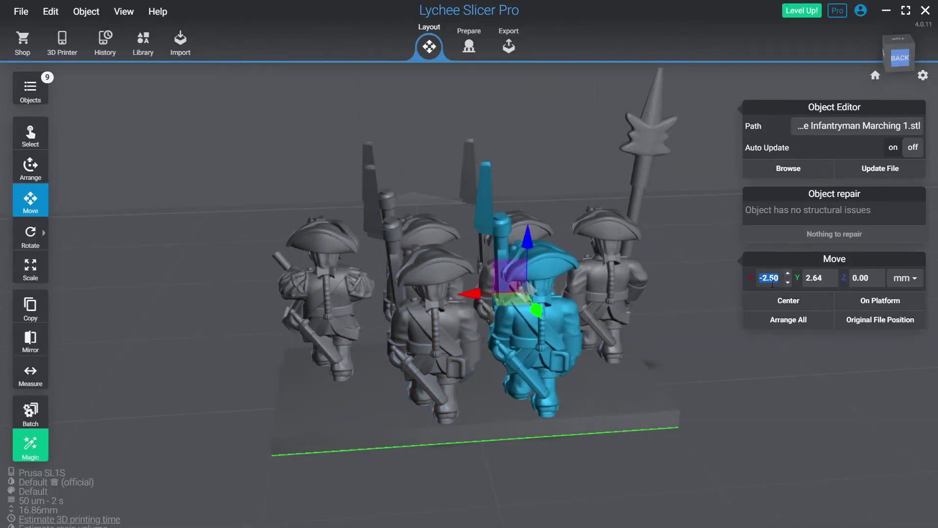
type("-7.50")
key("Return")
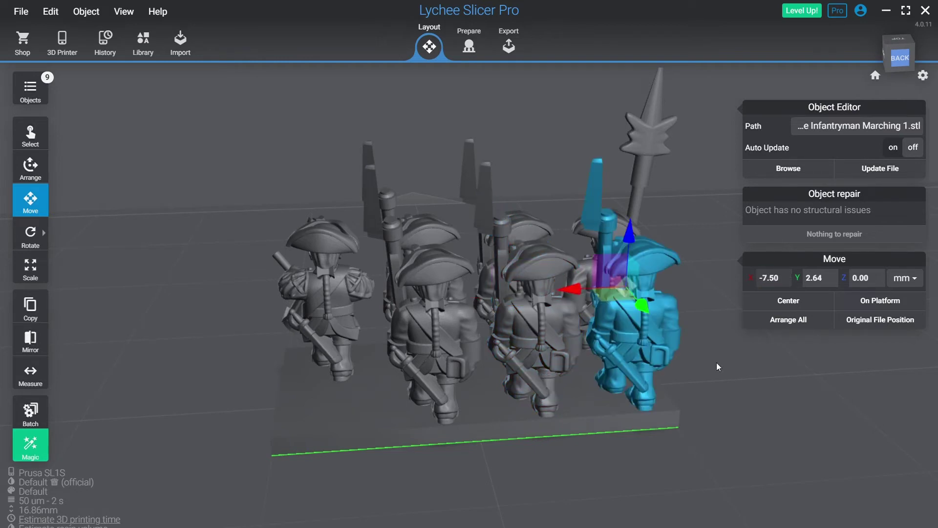
left_click_drag(591, 455, 484, 382)
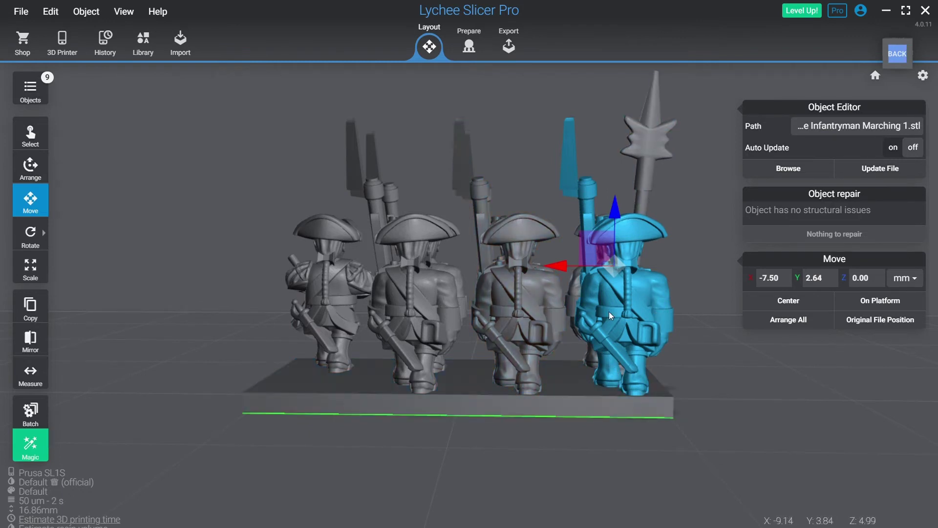
left_click_drag(609, 312, 409, 354)
- Place the second rear-rank copy at X 7.50 mm and deselect all figures
left_click(768, 282)
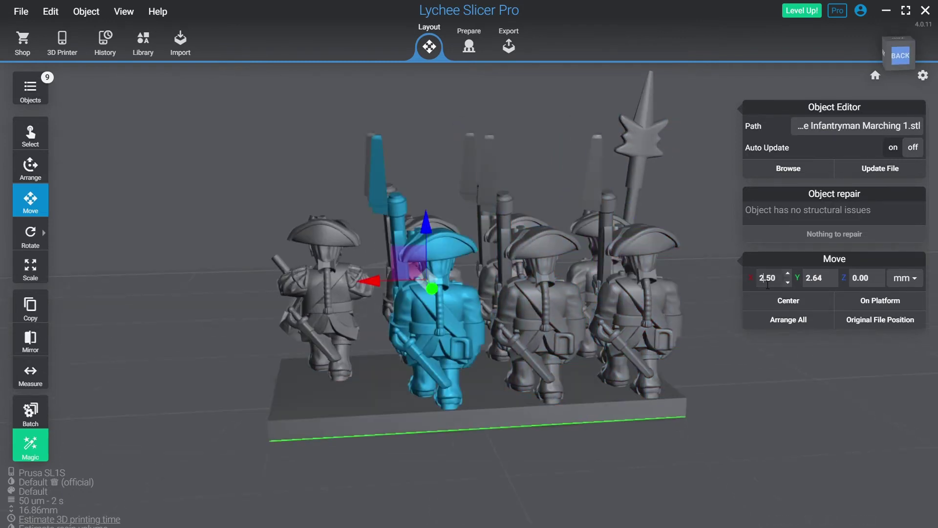
double_click(768, 282)
type("7.5")
key("Return")
left_click(243, 321)
right_click_drag(243, 321, 444, 378)
scroll(431, 380, "up", 3)
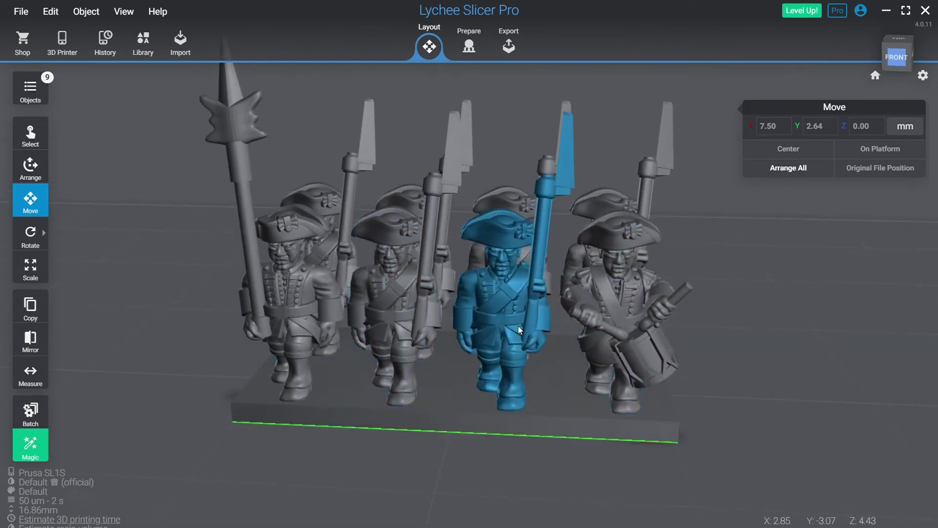
- Swap the third front-rank figure for the Standard Bearer Marching STL and view the front
scroll(518, 326, "down", 3)
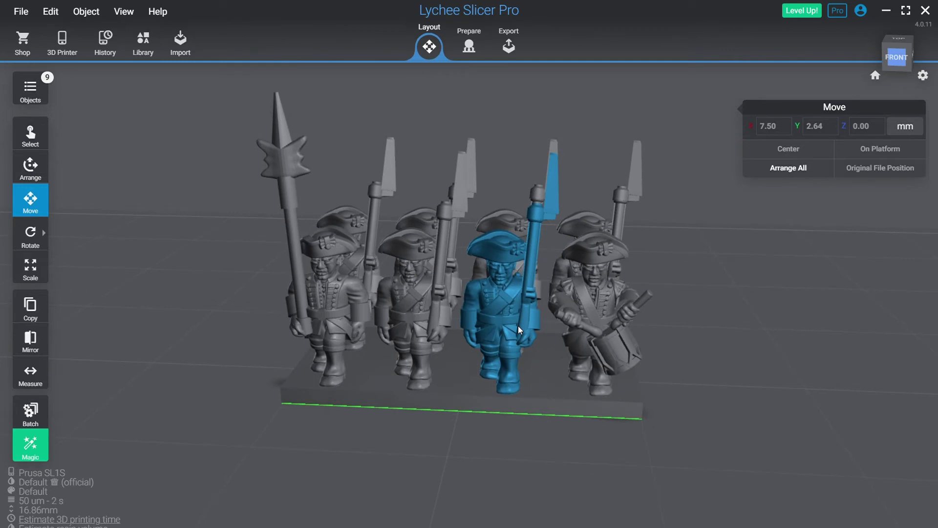
left_click(525, 300)
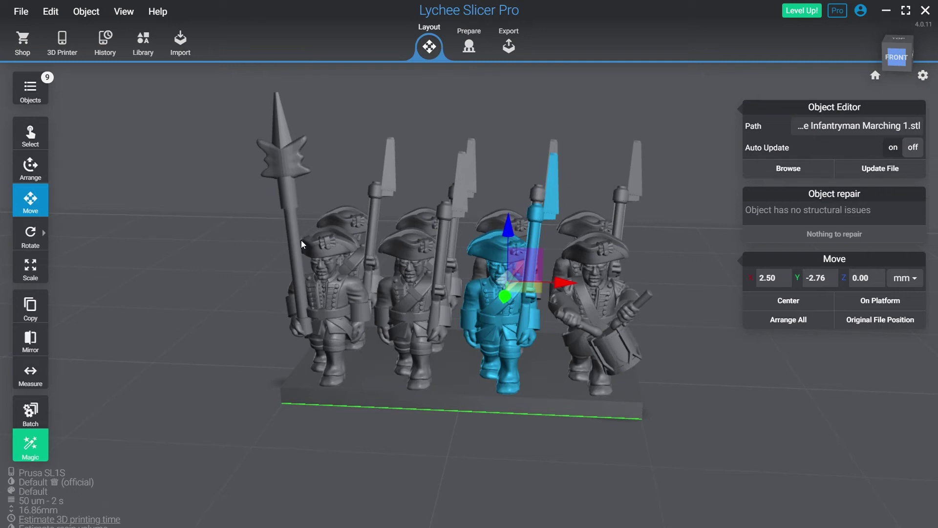
left_click(415, 317)
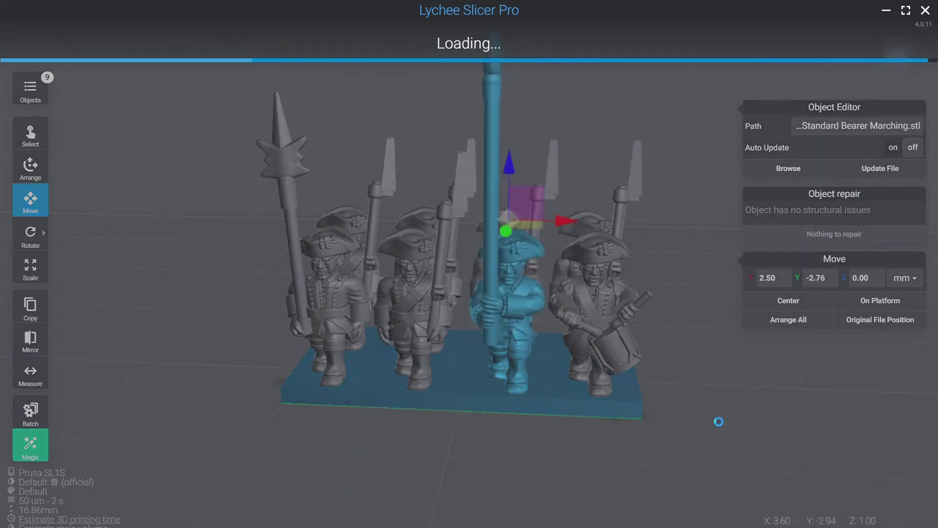
left_click_drag(719, 419, 580, 406)
left_click_drag(508, 369, 456, 308)
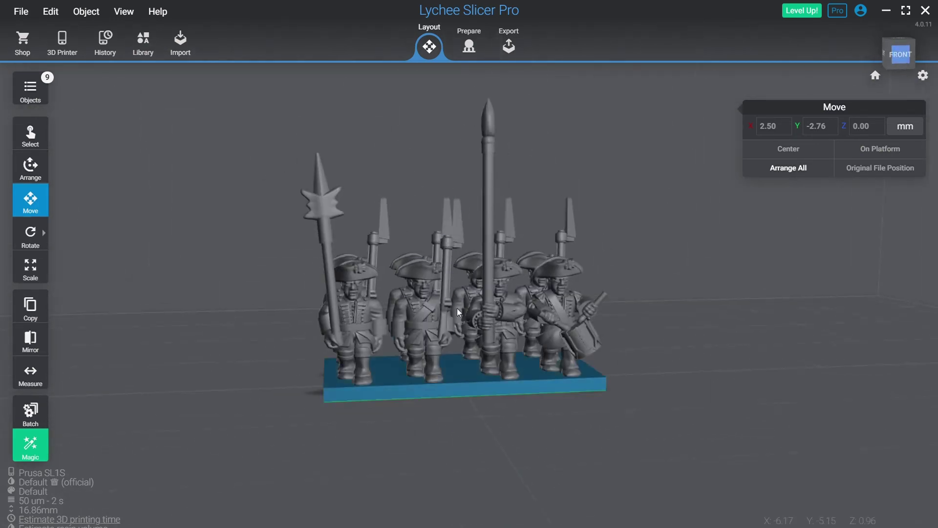
left_click(509, 45)
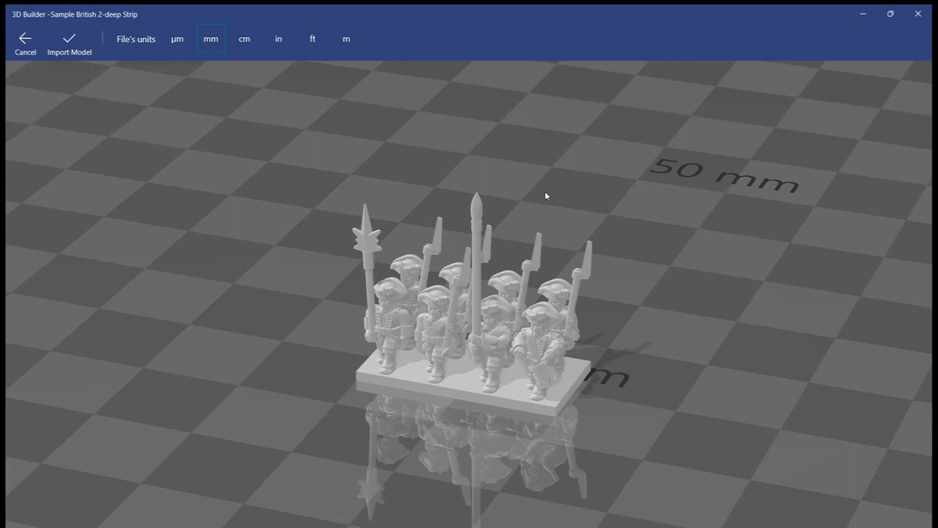
- Import the strip with mm file units, then orbit it from behind, front-left, front and side
left_click_drag(570, 205, 467, 195)
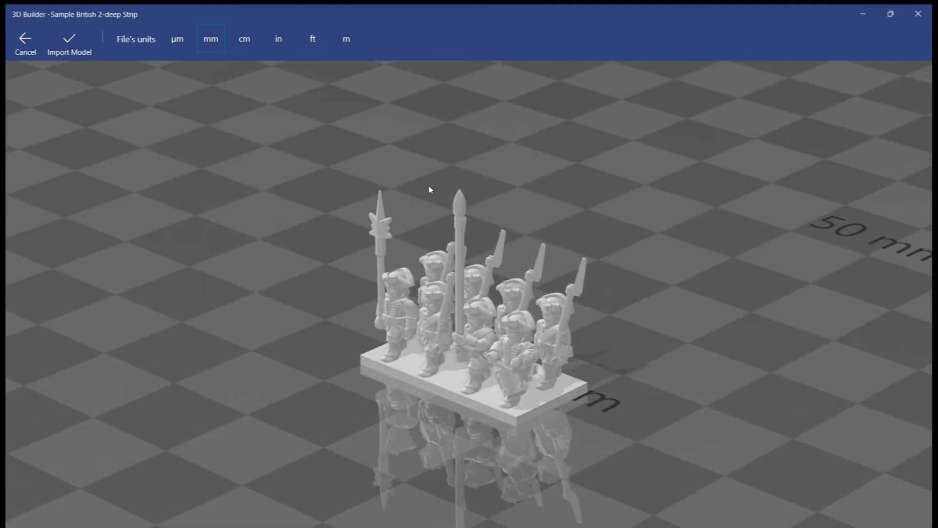
left_click(92, 49)
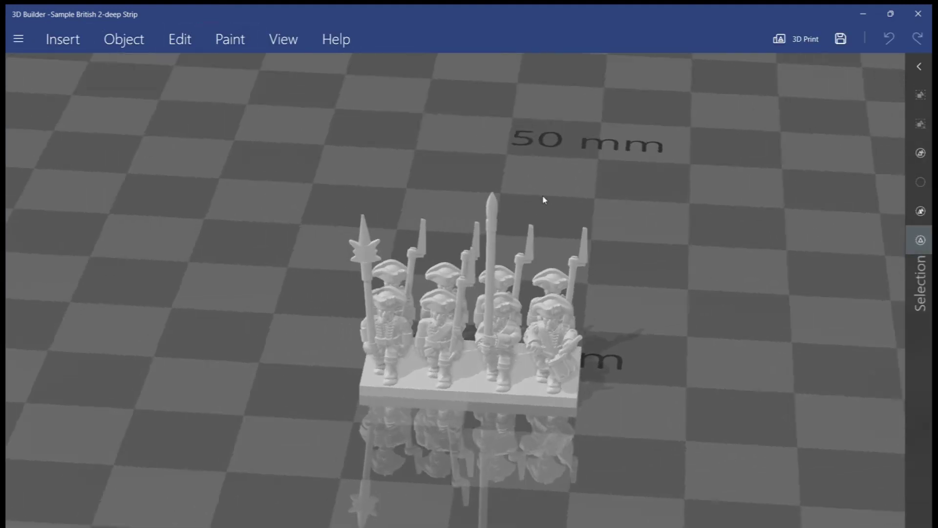
left_click_drag(544, 200, 806, 318)
scroll(463, 353, "up", 3)
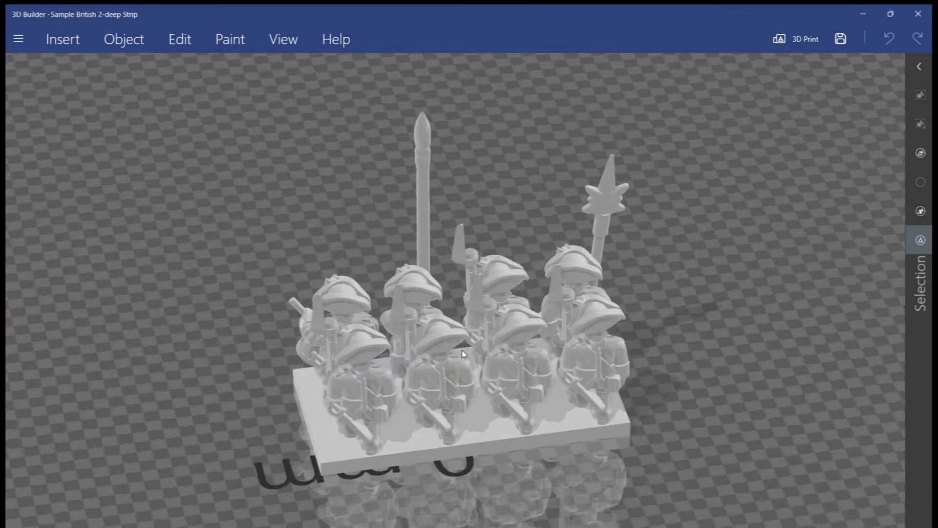
left_click_drag(463, 353, 702, 210)
scroll(706, 230, "up", 3)
left_click_drag(710, 247, 757, 300)
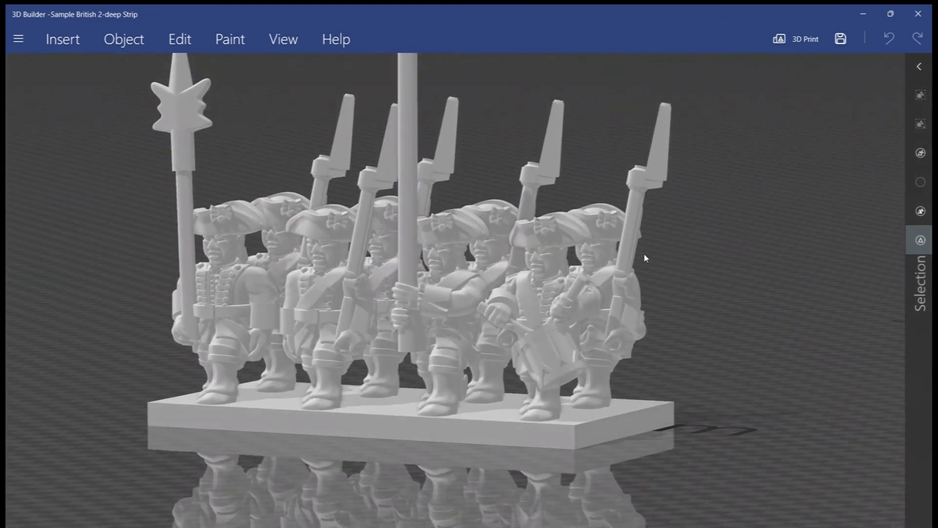
scroll(645, 246, "down", 3)
left_click_drag(646, 243, 608, 197)
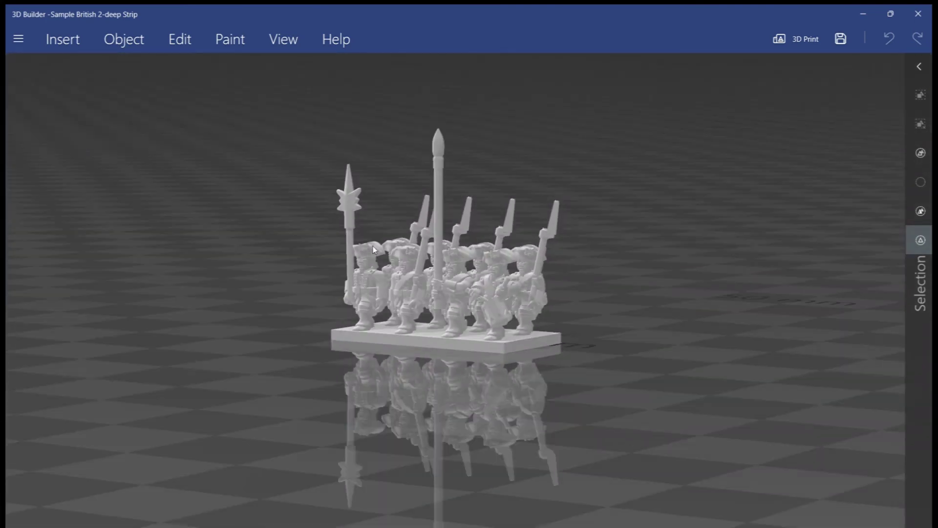